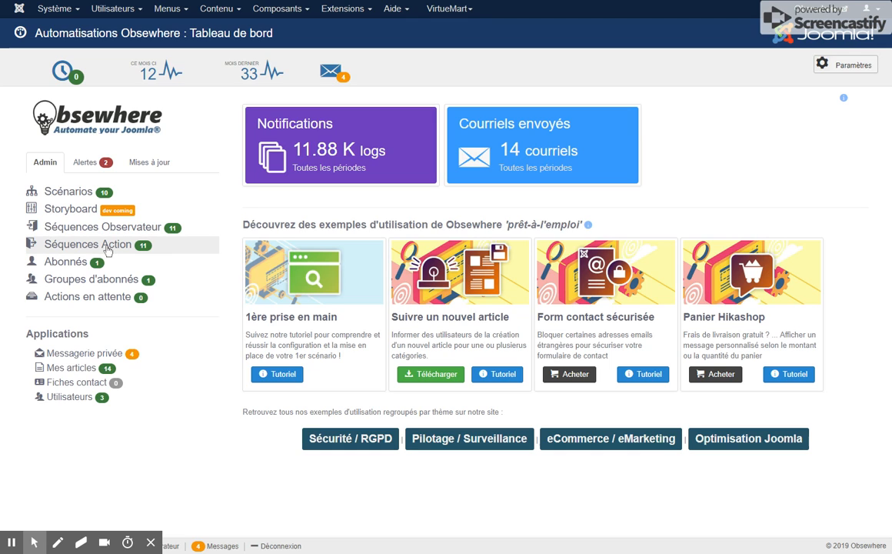
Open the action sequences list and view which scenarios use the "Debug données partagées" sequence.
{"action": "left_click", "coordinate": [98, 243]}
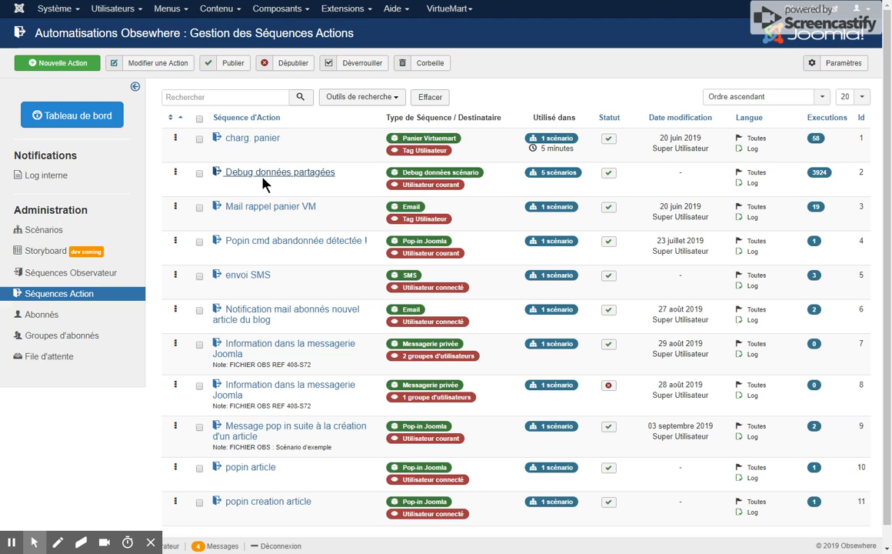
{"action": "left_click", "coordinate": [549, 173]}
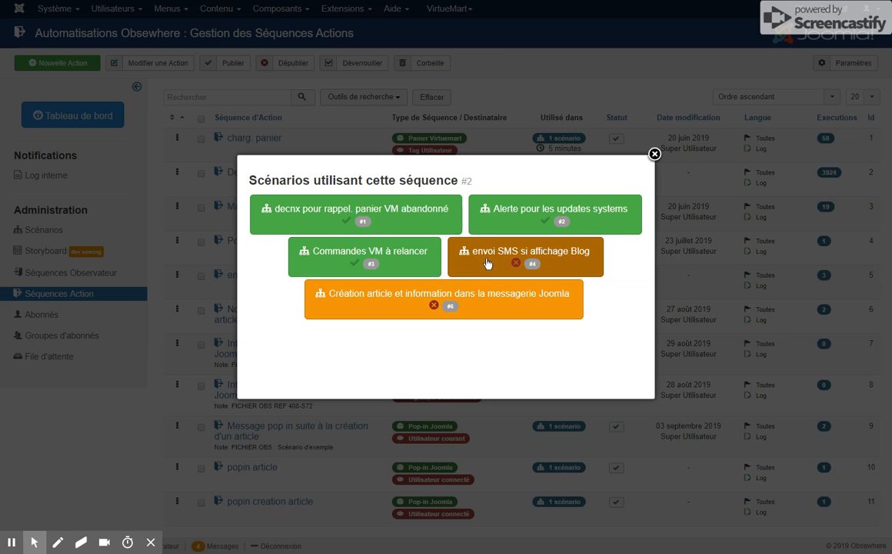
{"action": "left_click", "coordinate": [653, 154]}
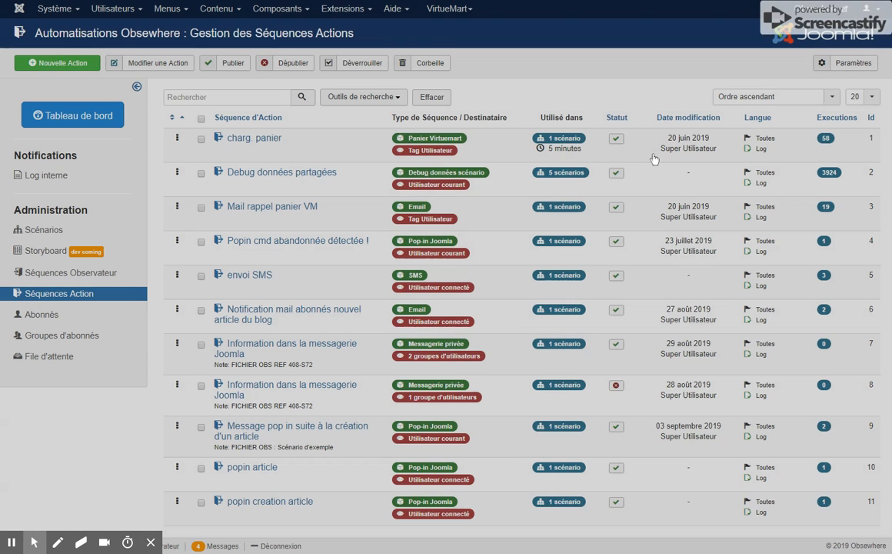
{"action": "left_click", "coordinate": [538, 139]}
{"action": "left_click", "coordinate": [569, 151]}
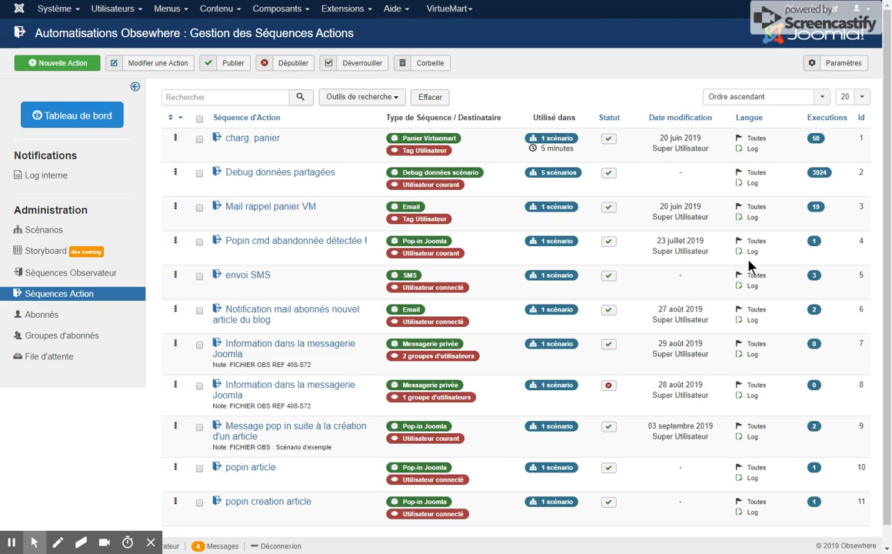
{"action": "left_click_drag", "start_coordinate": [745, 254], "coordinate": [762, 251]}
Filter the action sequences by the Pop-in Joomla action type and the Publié status.
{"action": "left_click", "coordinate": [390, 99]}
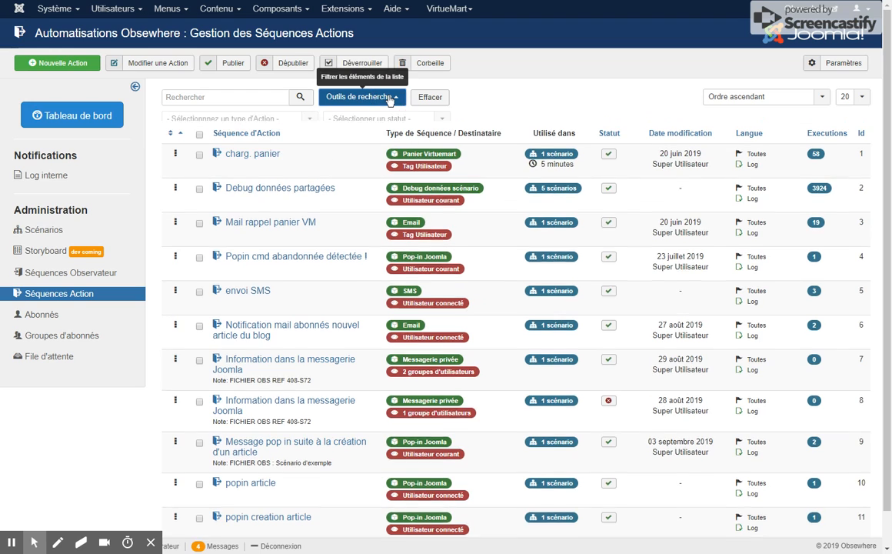
{"action": "left_click", "coordinate": [310, 125]}
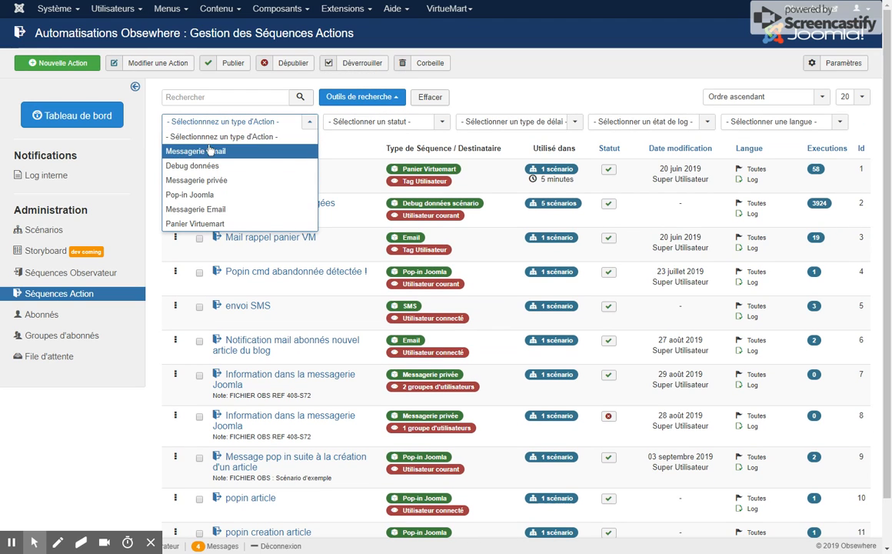
{"action": "left_click", "coordinate": [198, 197]}
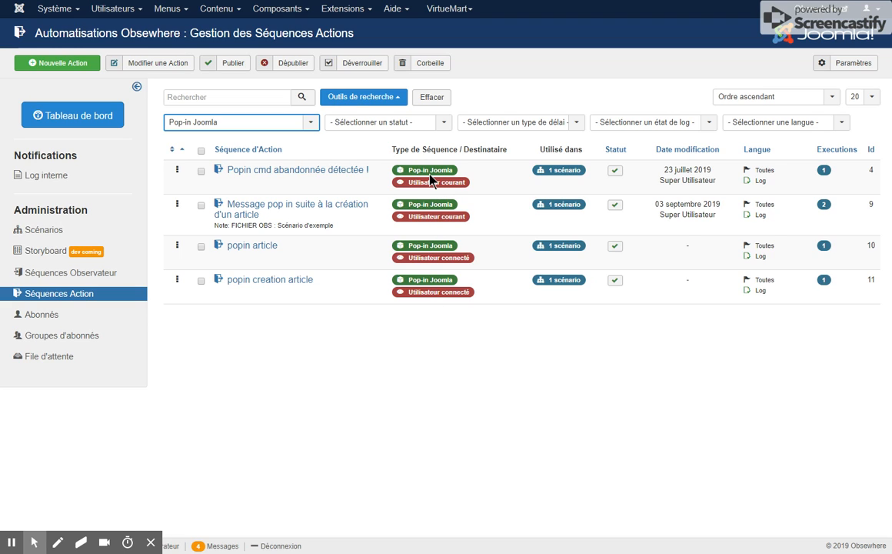
{"action": "left_click", "coordinate": [442, 124]}
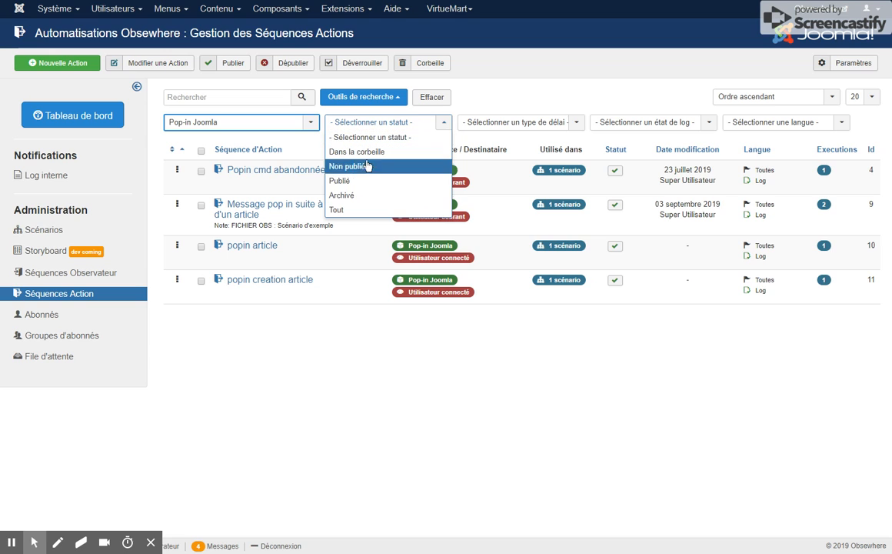
{"action": "left_click", "coordinate": [347, 181]}
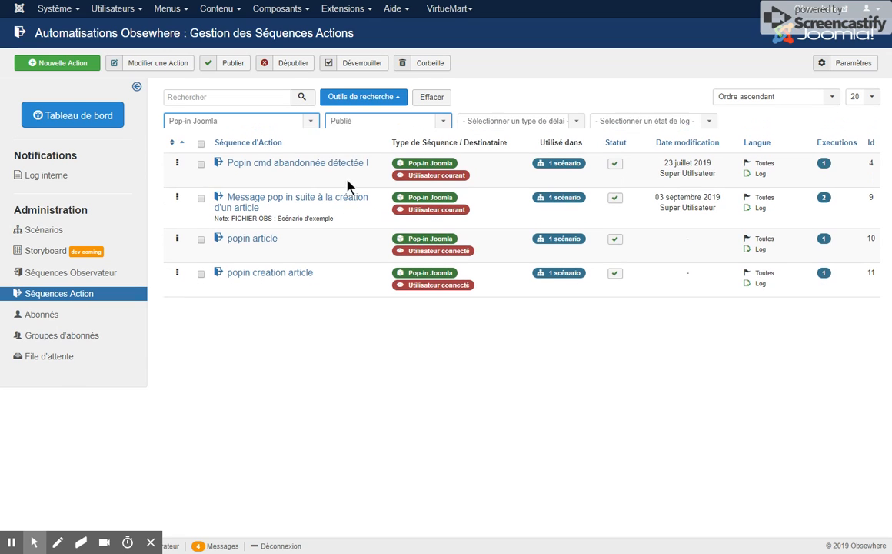
{"action": "left_click", "coordinate": [550, 125]}
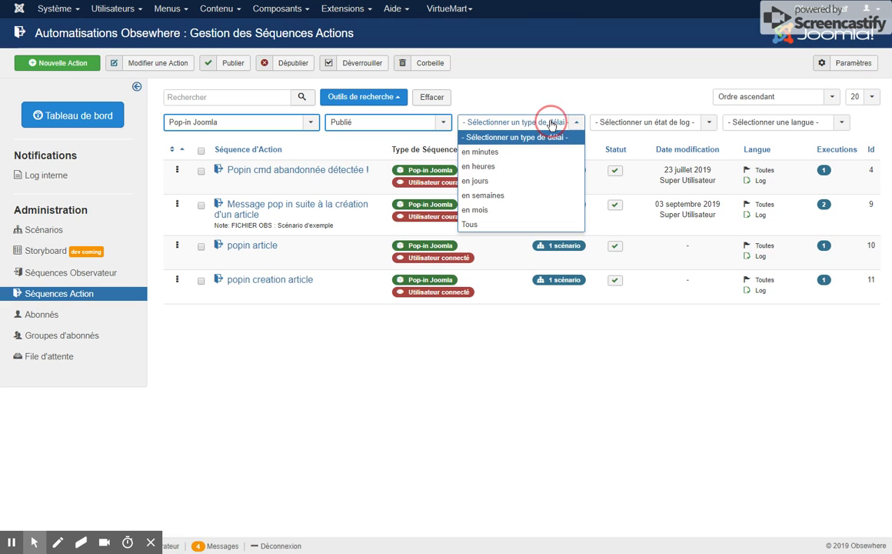
{"action": "left_click", "coordinate": [522, 125]}
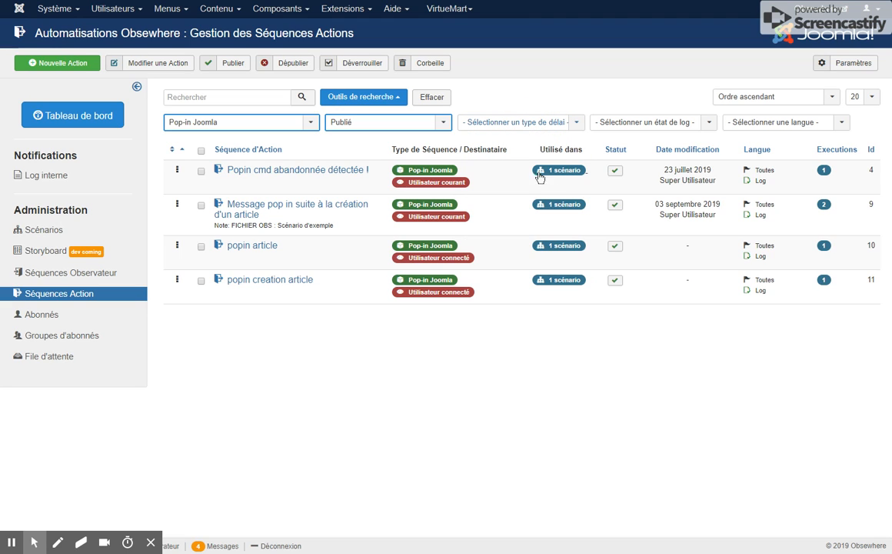
{"action": "left_click", "coordinate": [523, 122]}
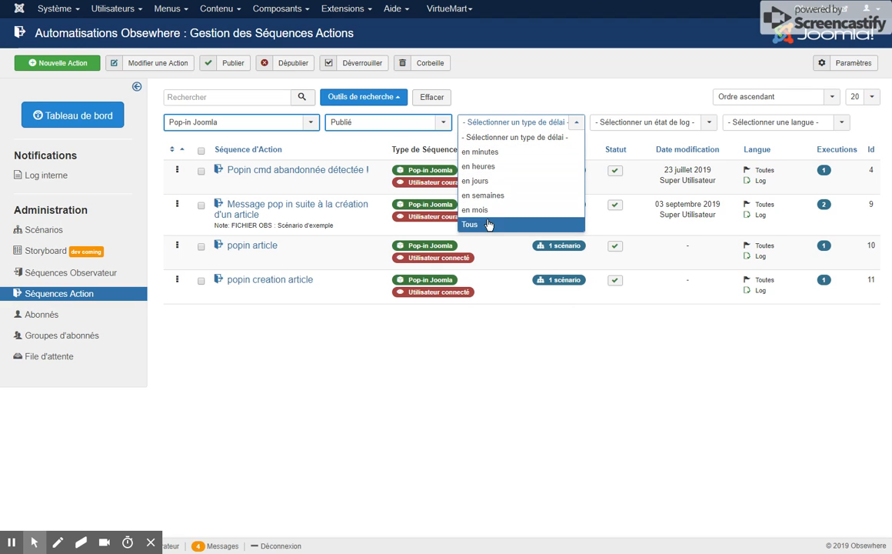
{"action": "left_click", "coordinate": [532, 347]}
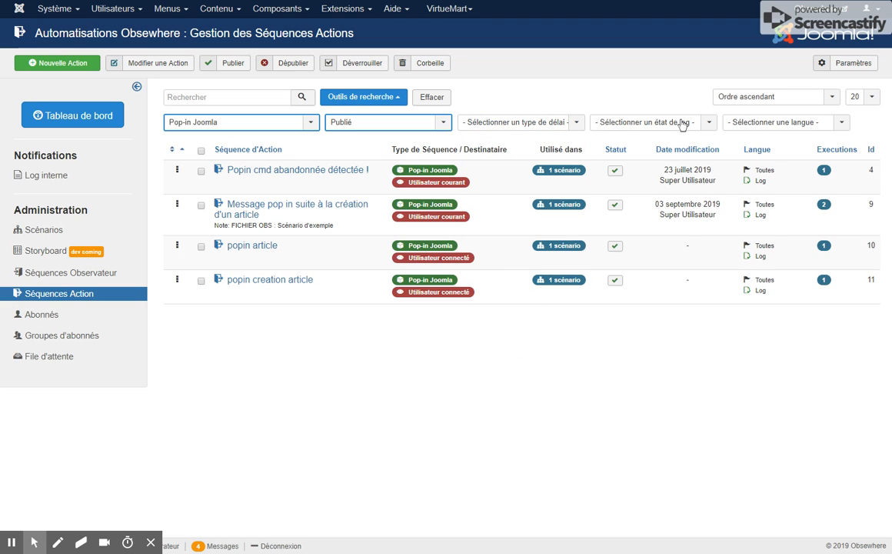
Add filters for the Log activée log state and the Toutes language to the sequence list.
{"action": "left_click", "coordinate": [615, 121]}
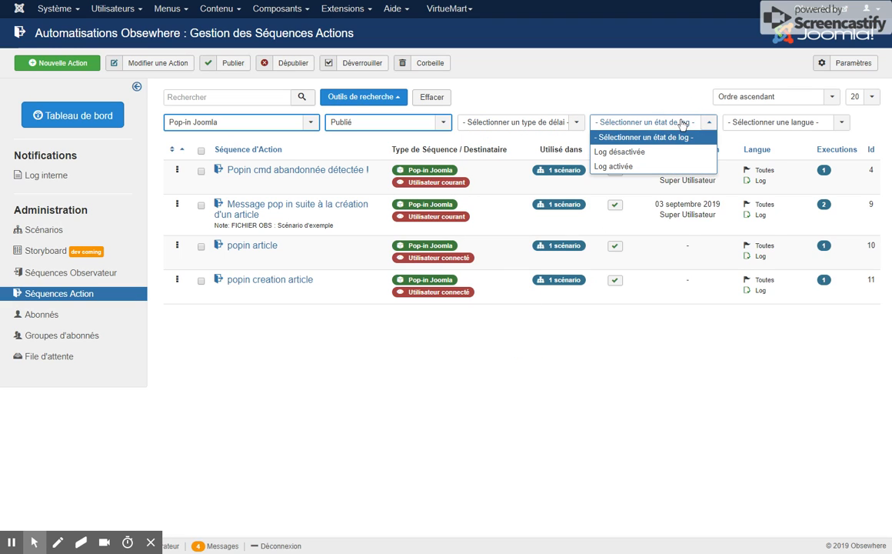
{"action": "left_click", "coordinate": [625, 167]}
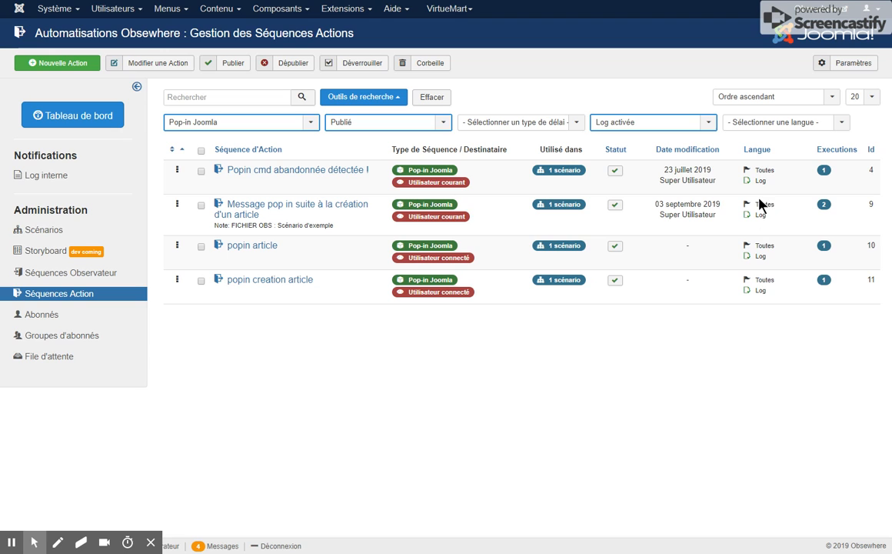
{"action": "left_click", "coordinate": [792, 121]}
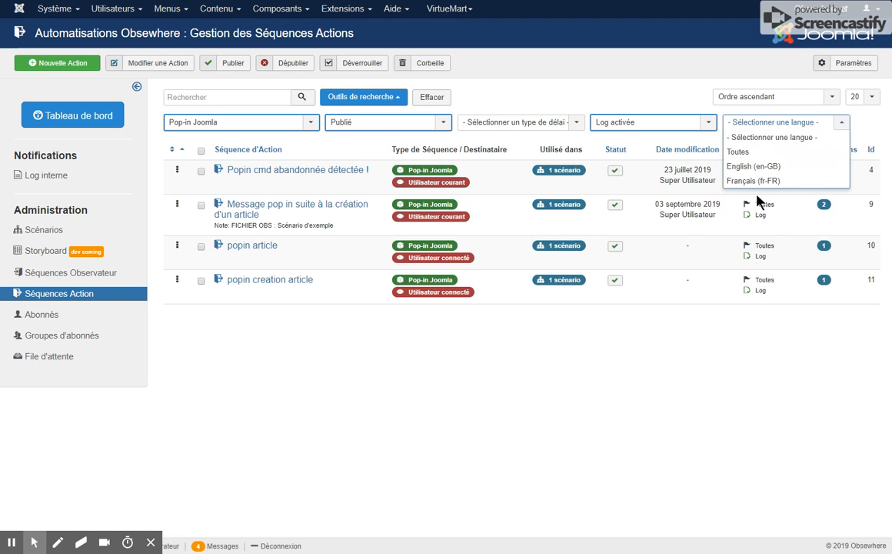
{"action": "left_click", "coordinate": [749, 153]}
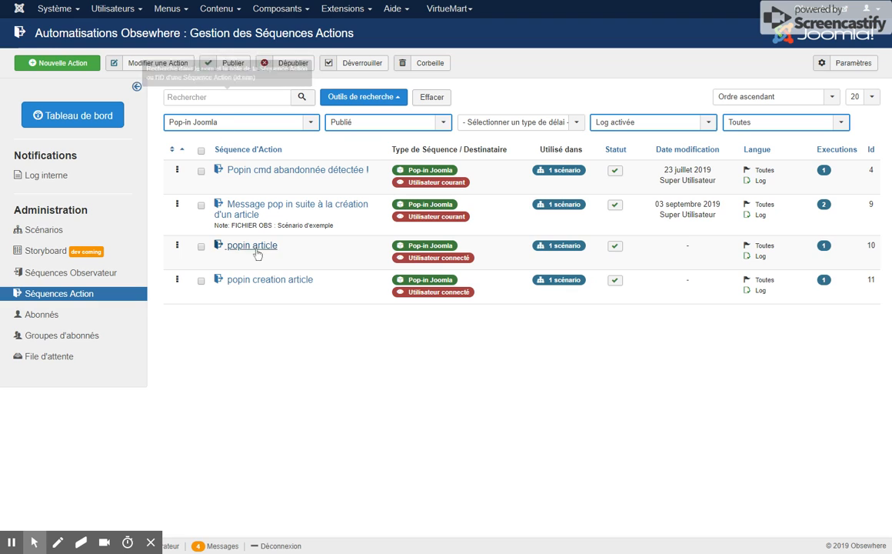
{"action": "left_click_drag", "start_coordinate": [220, 203], "coordinate": [230, 225]}
{"action": "left_click", "coordinate": [318, 225]}
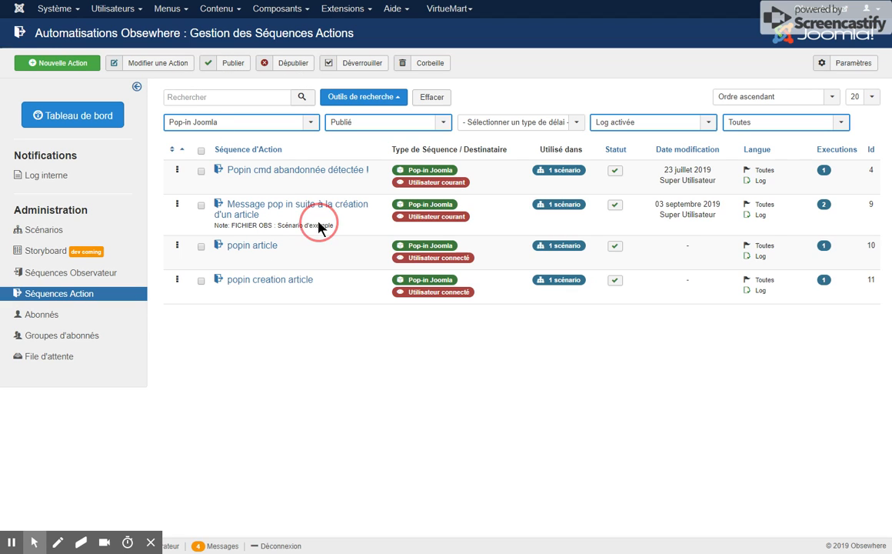
{"action": "double_click", "coordinate": [308, 225]}
{"action": "left_click", "coordinate": [336, 231]}
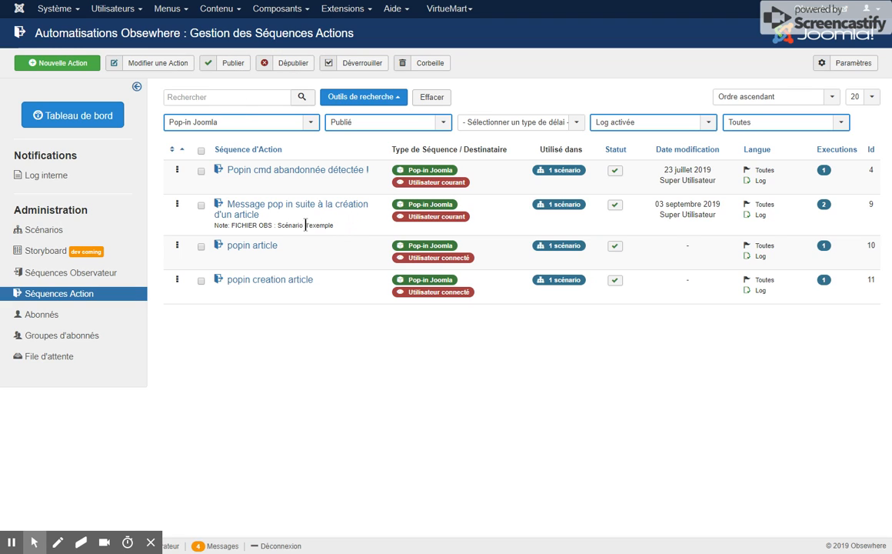
Search the filtered action sequences for "exemp".
{"action": "left_click", "coordinate": [237, 97]}
{"action": "type", "text": "exemp"}
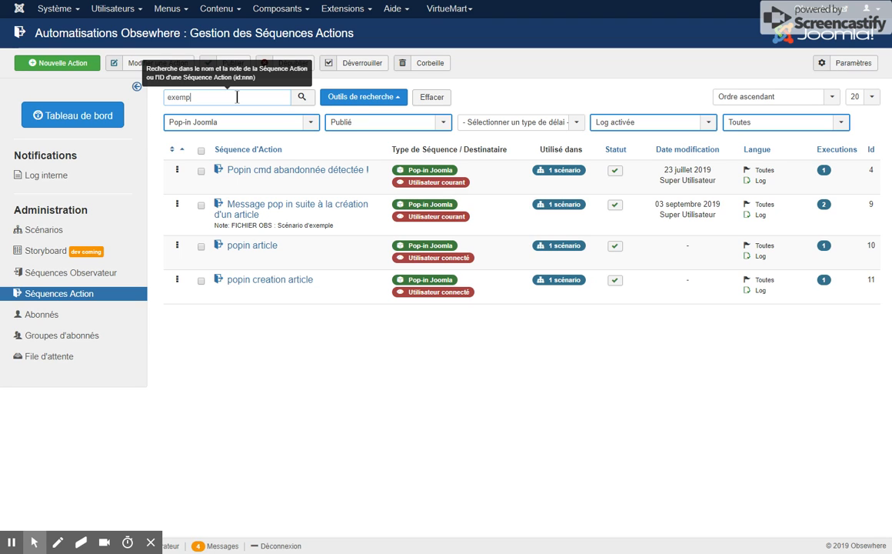
{"action": "key", "text": "Return"}
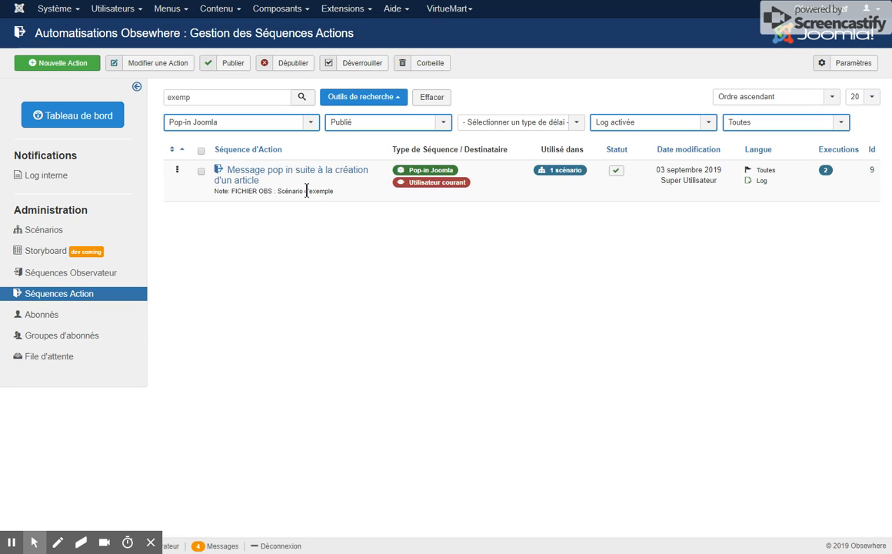
Replace the search term with "artic" and search the filtered action sequences again.
{"action": "double_click", "coordinate": [202, 97]}
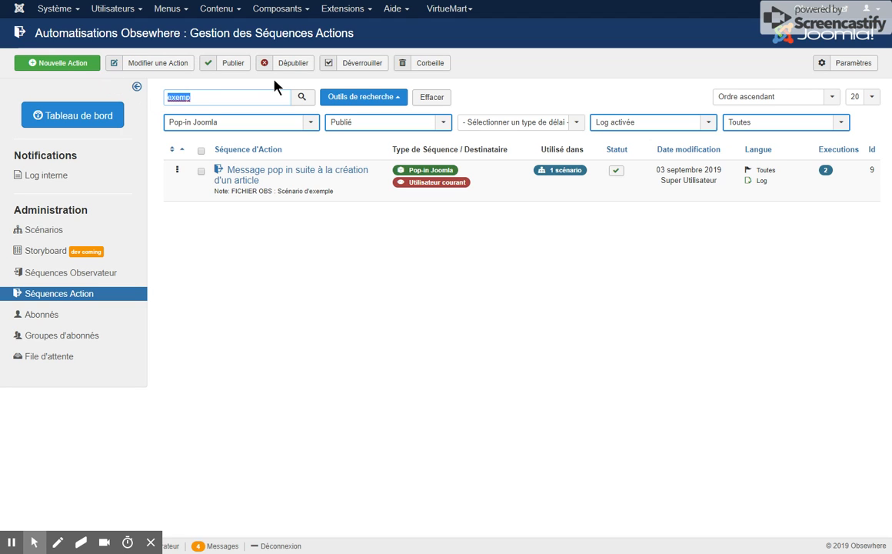
{"action": "type", "text": "artic"}
{"action": "key", "text": "Return"}
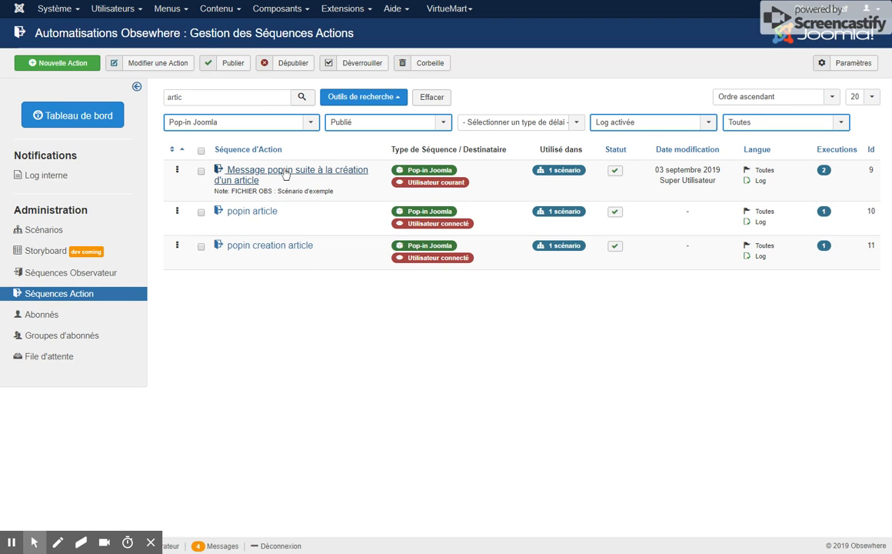
Search the action sequences by identifier with "id:10" and open the "popin article" sequence for editing.
{"action": "double_click", "coordinate": [173, 97]}
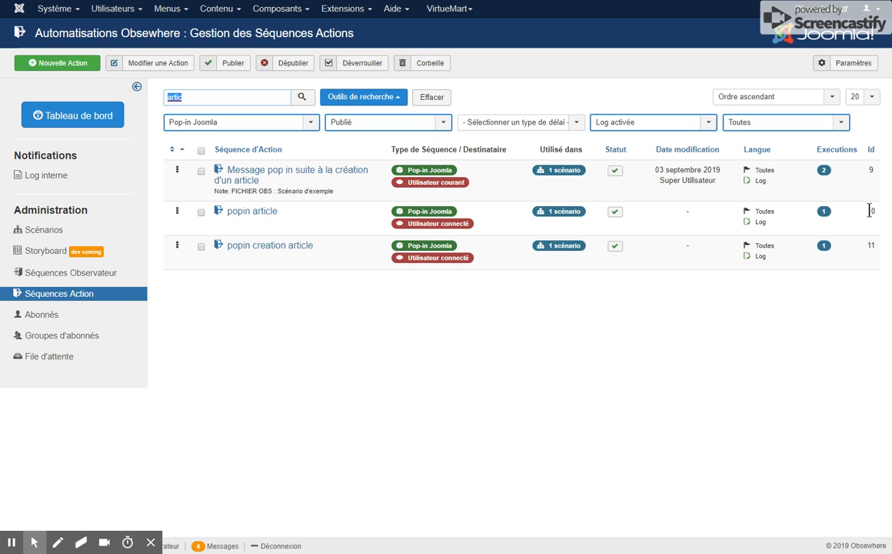
{"action": "left_click_drag", "start_coordinate": [870, 211], "coordinate": [876, 210]}
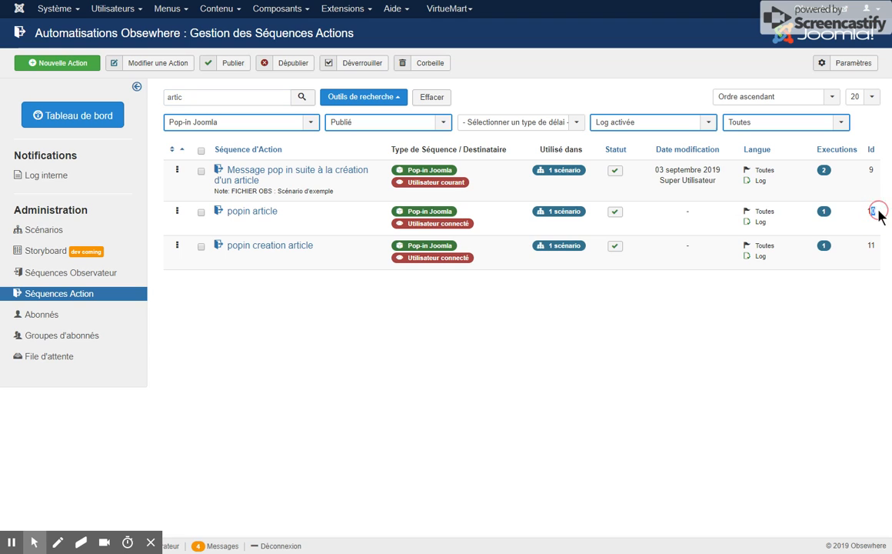
{"action": "double_click", "coordinate": [194, 97]}
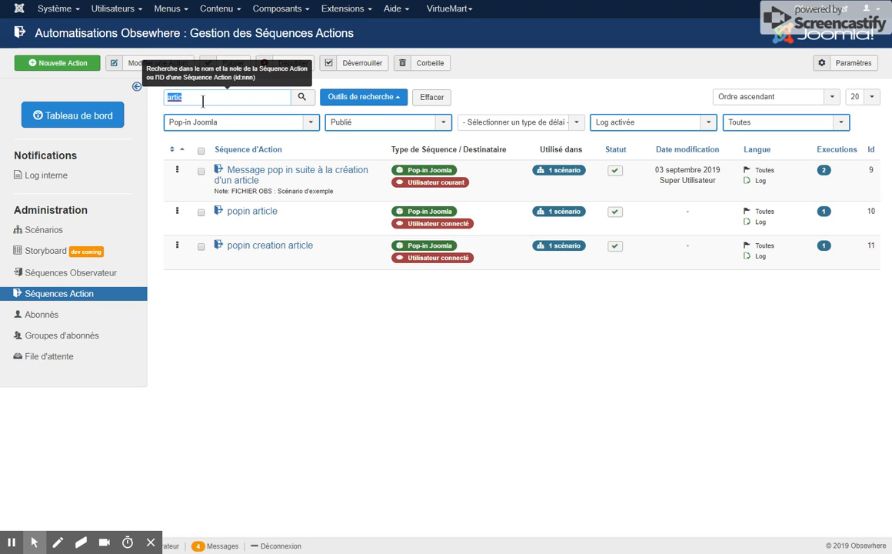
{"action": "type", "text": "id:10"}
{"action": "key", "text": "Return"}
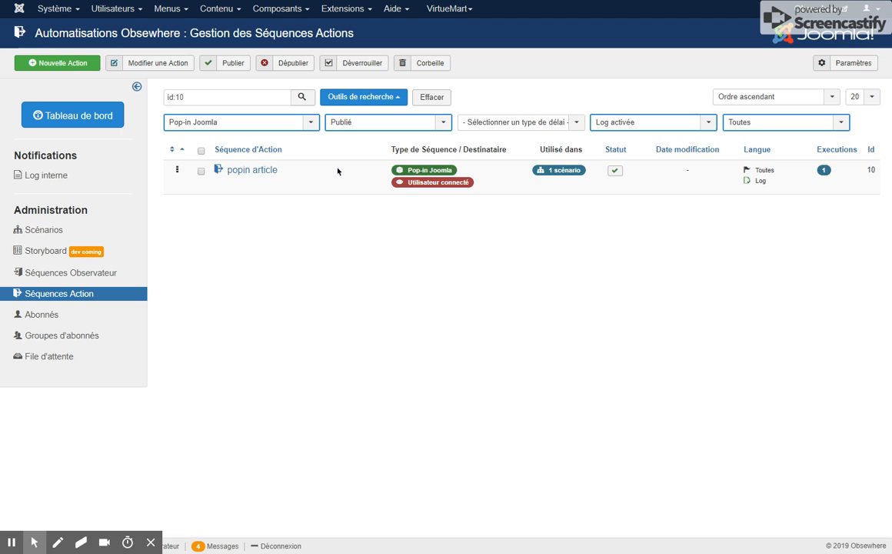
{"action": "left_click", "coordinate": [252, 170]}
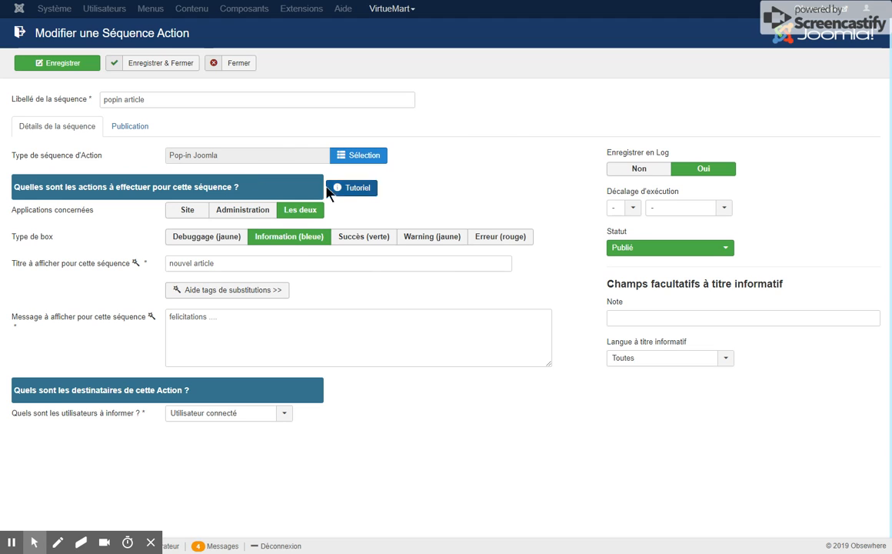
Browse the Message and Système sequence types and choose Pop-in Joomla as the type of this action sequence.
{"action": "left_click", "coordinate": [209, 97]}
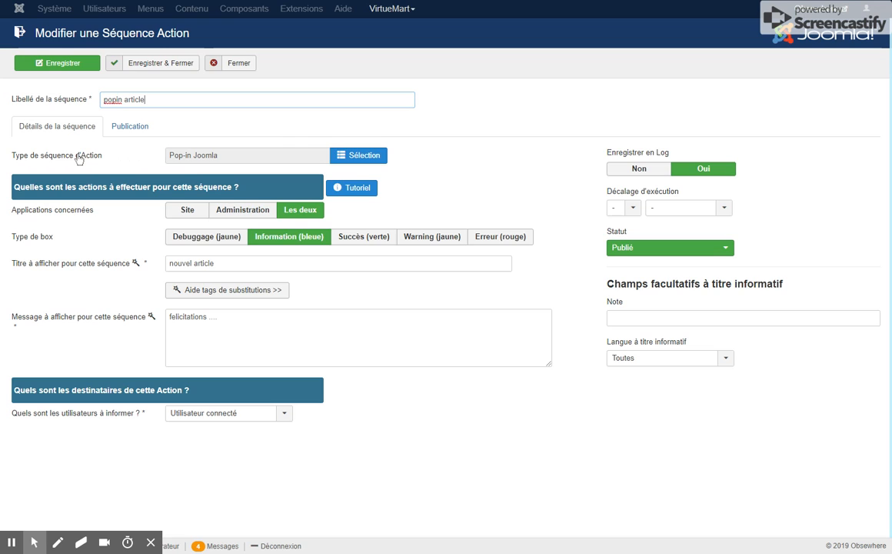
{"action": "mouse_move", "coordinate": [100, 161]}
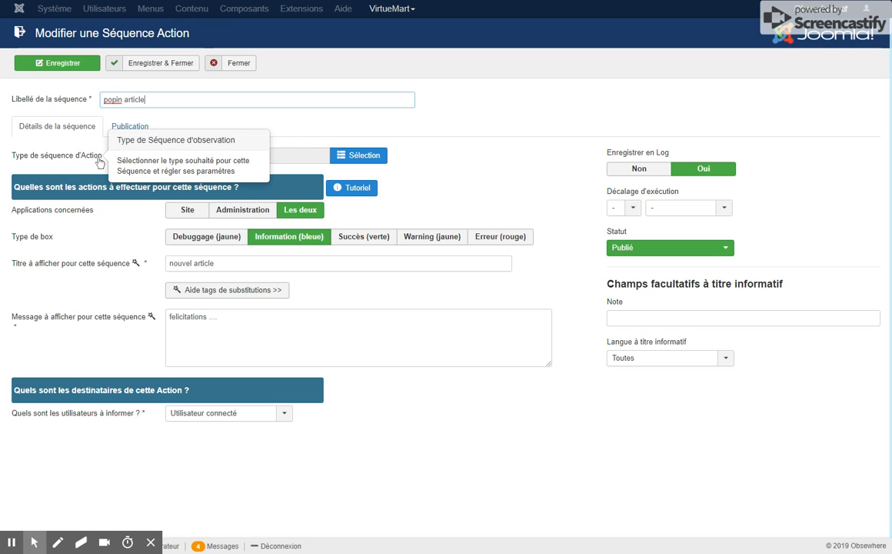
{"action": "left_click", "coordinate": [355, 157]}
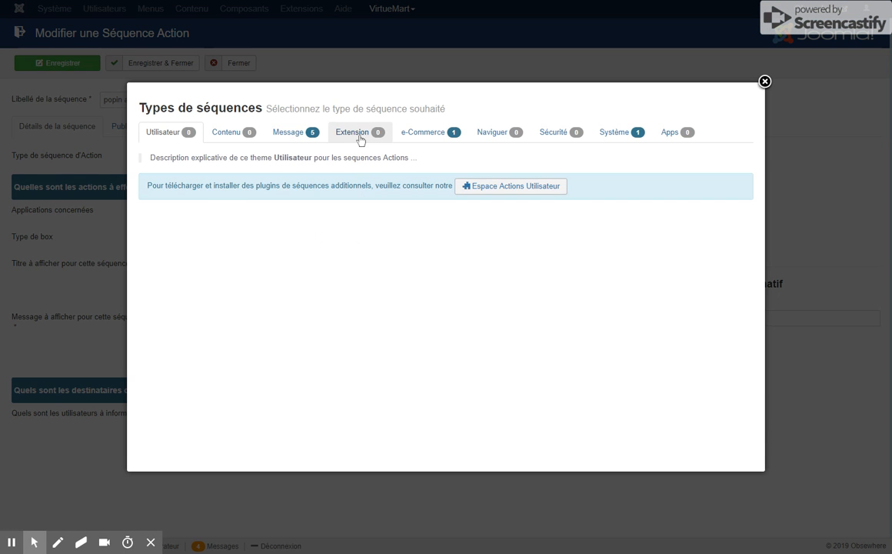
{"action": "left_click", "coordinate": [297, 134]}
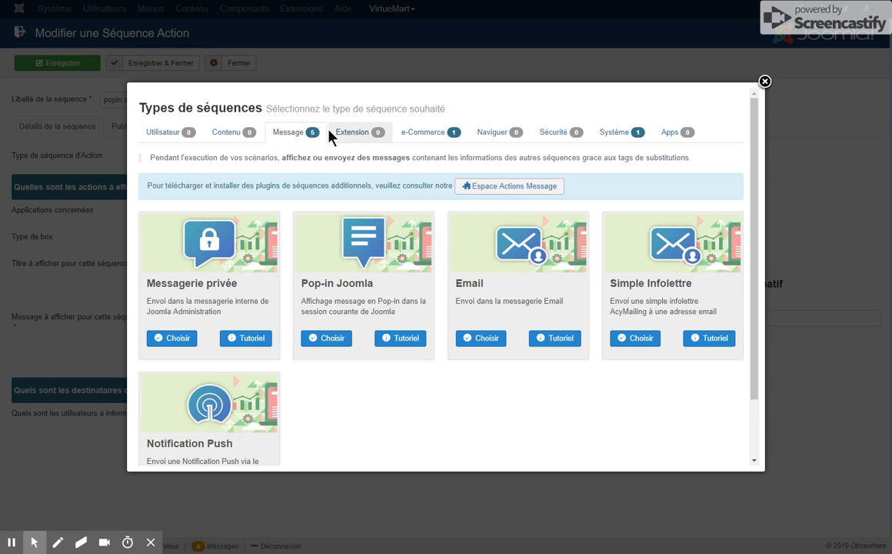
{"action": "left_click", "coordinate": [623, 132]}
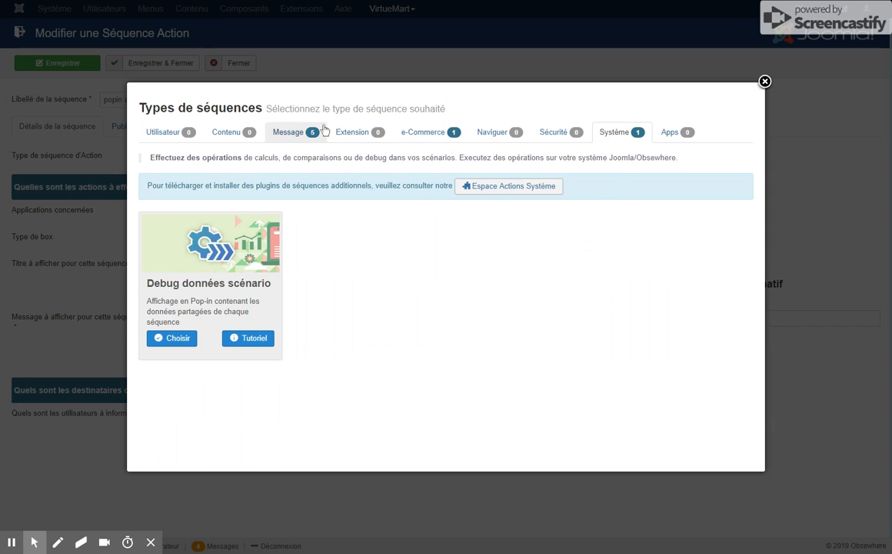
{"action": "left_click", "coordinate": [292, 132]}
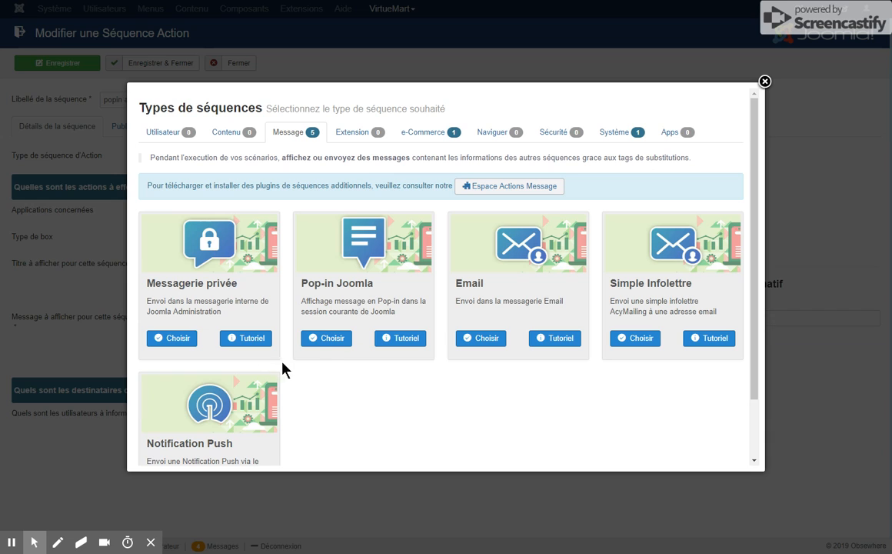
{"action": "left_click", "coordinate": [324, 340]}
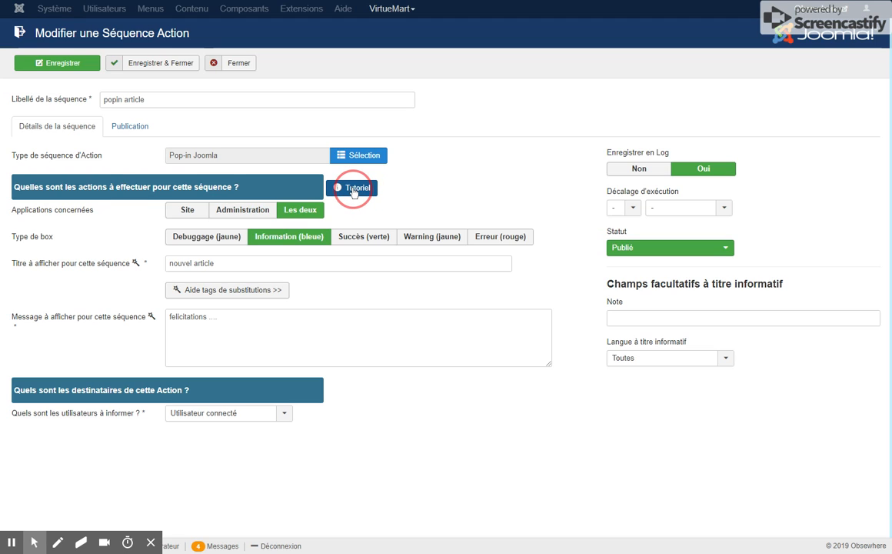
Try the Administration and Les deux options for the applications concerned, and set the pop-in to apply to Site.
{"action": "mouse_move", "coordinate": [52, 217]}
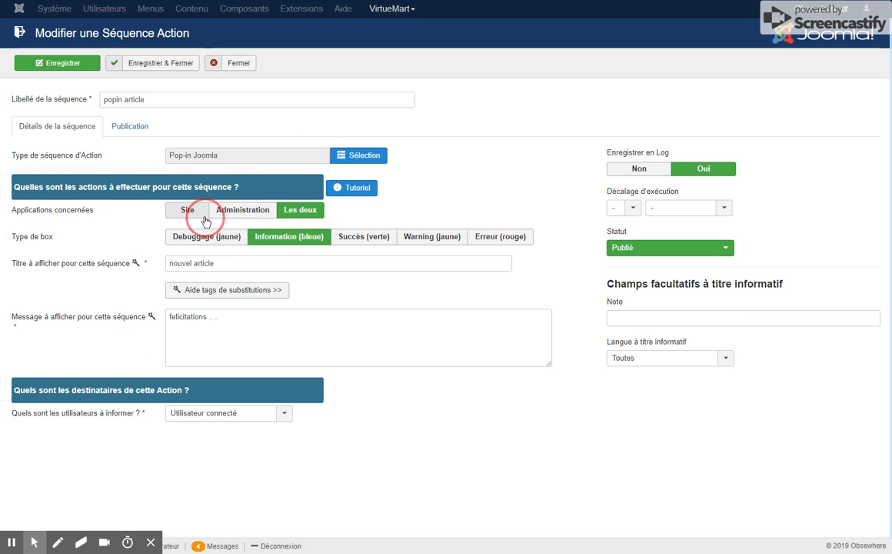
{"action": "left_click", "coordinate": [192, 214]}
{"action": "left_click", "coordinate": [230, 209]}
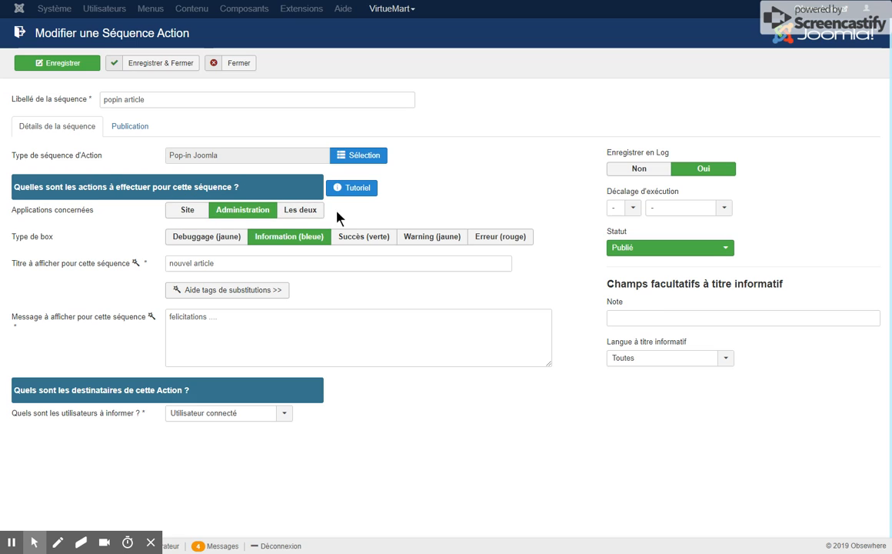
{"action": "left_click", "coordinate": [292, 206]}
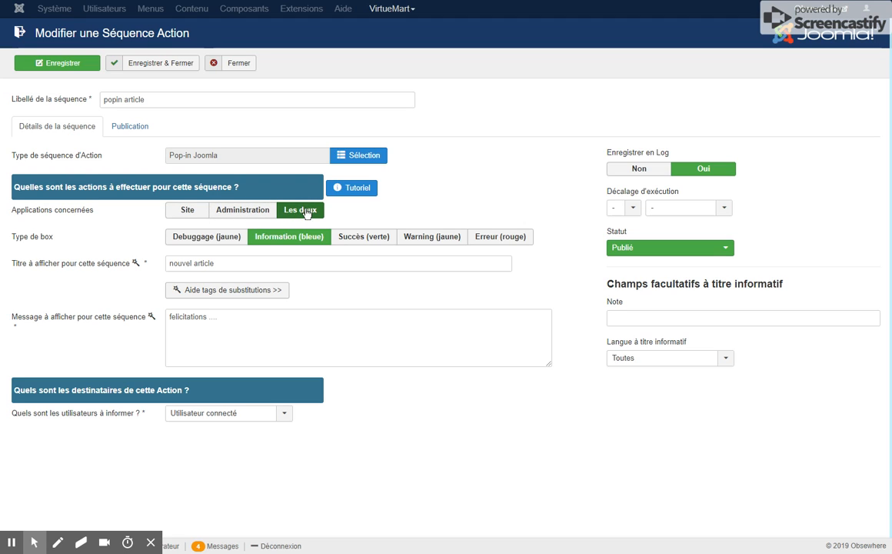
{"action": "left_click", "coordinate": [221, 207]}
{"action": "left_click", "coordinate": [192, 207]}
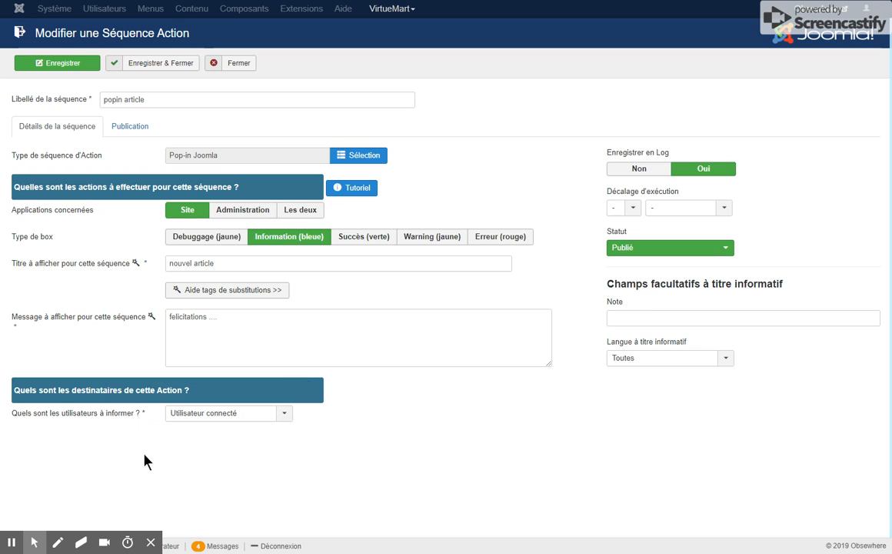
Check the choices of users to inform, and switch log recording to Non and back to Oui.
{"action": "left_click", "coordinate": [283, 415]}
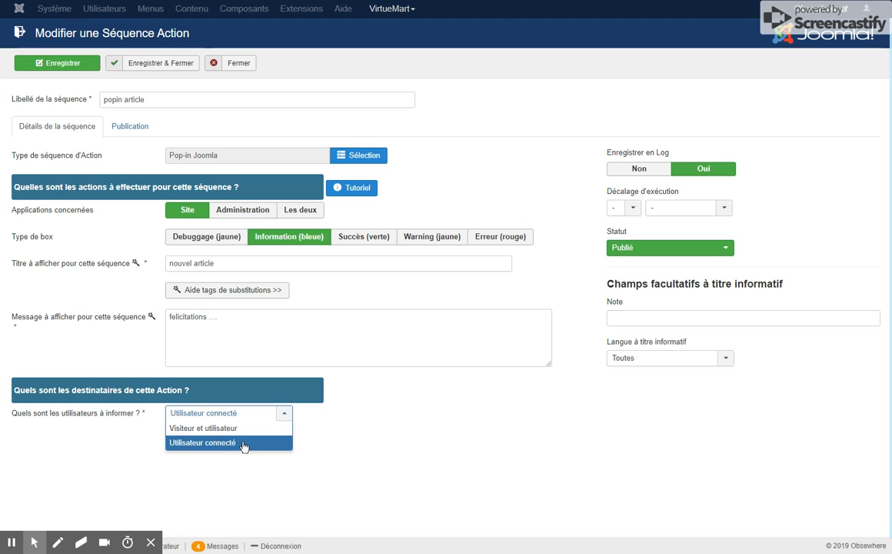
{"action": "left_click", "coordinate": [350, 437]}
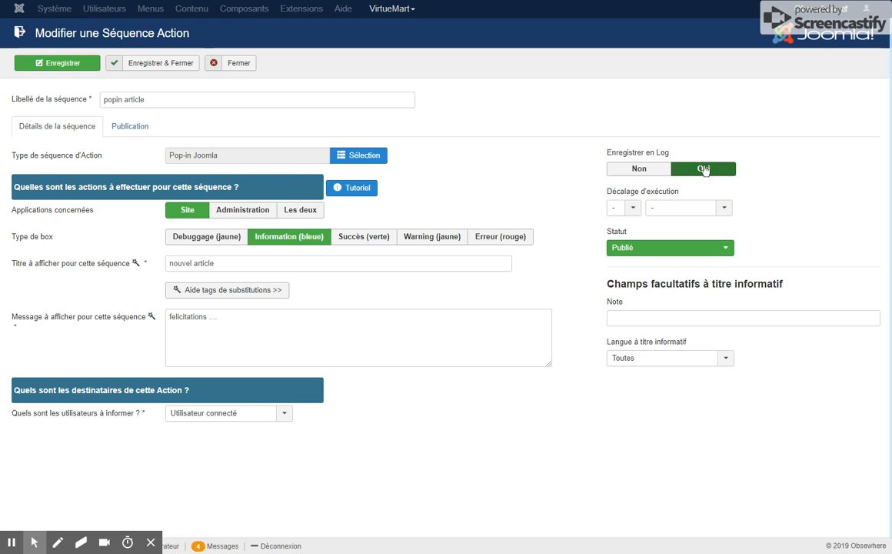
{"action": "left_click", "coordinate": [638, 168]}
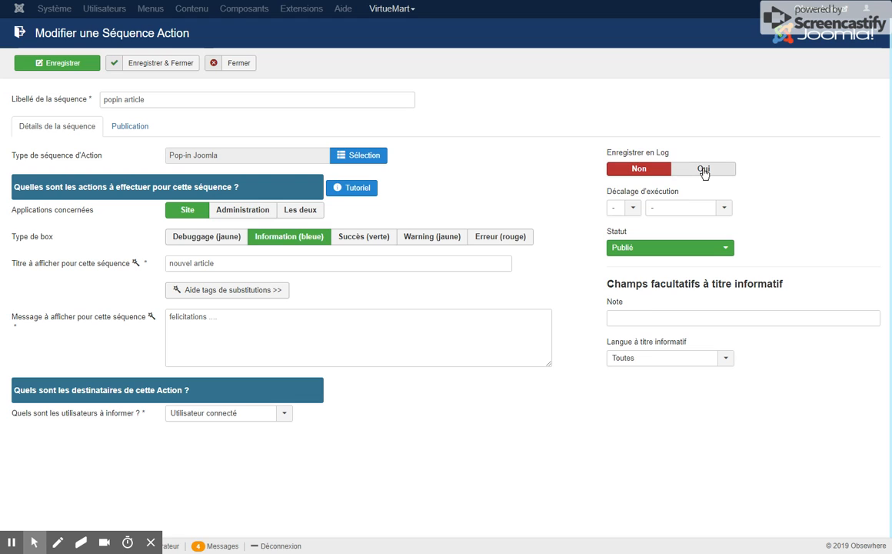
{"action": "left_click", "coordinate": [703, 171]}
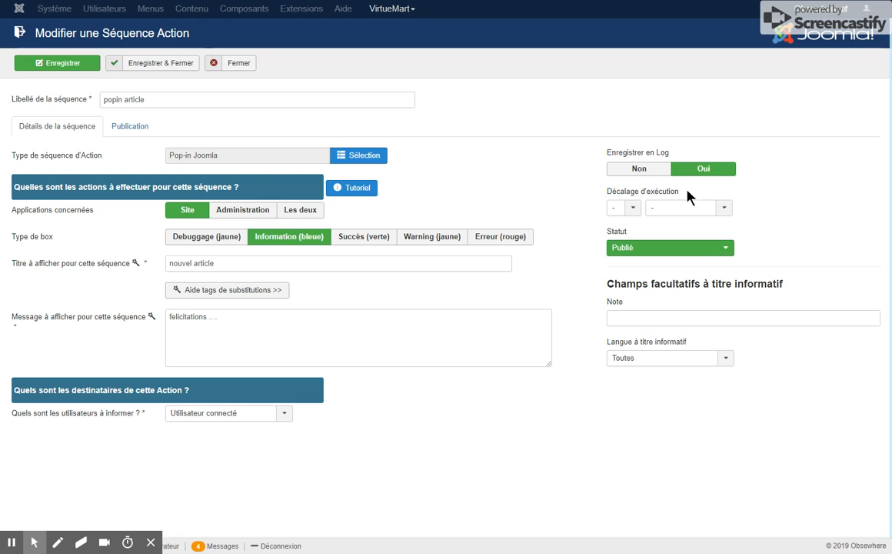
Set the sequence's execution delay (Décalage d'exécution) to 20 semaine.
{"action": "mouse_move", "coordinate": [637, 198]}
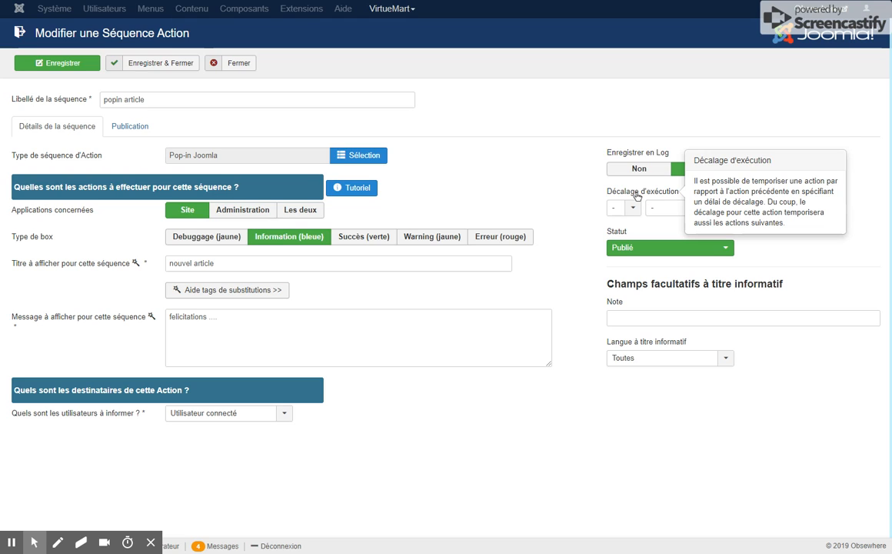
{"action": "left_click", "coordinate": [668, 208]}
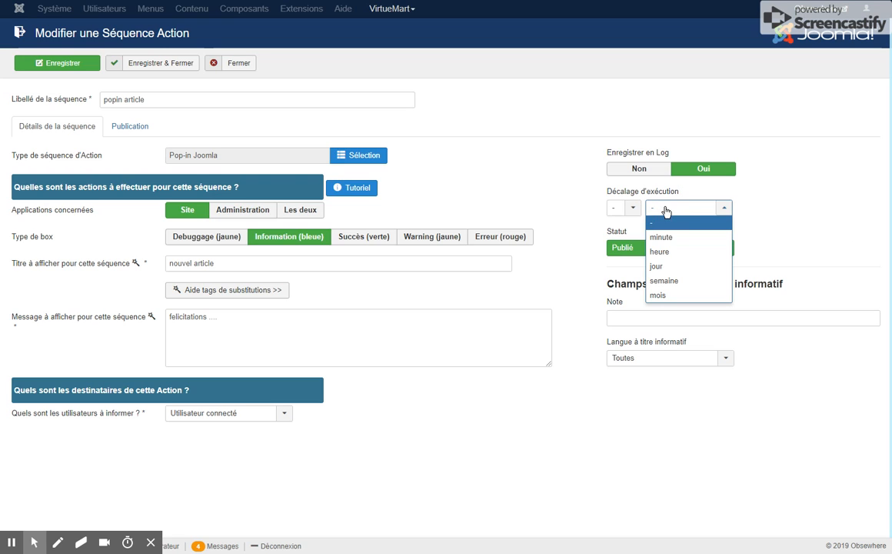
{"action": "left_click", "coordinate": [628, 207]}
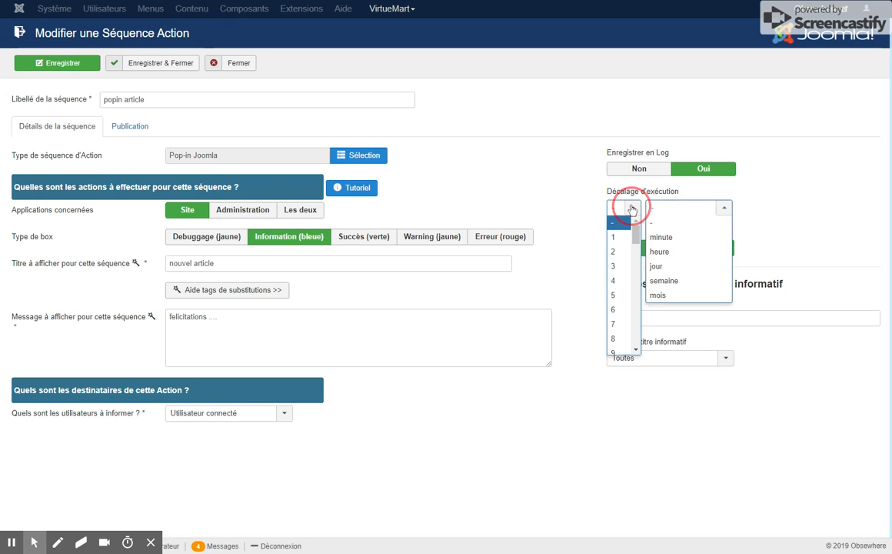
{"action": "scroll", "coordinate": [620, 309], "scroll_direction": "down", "scroll_amount": 3}
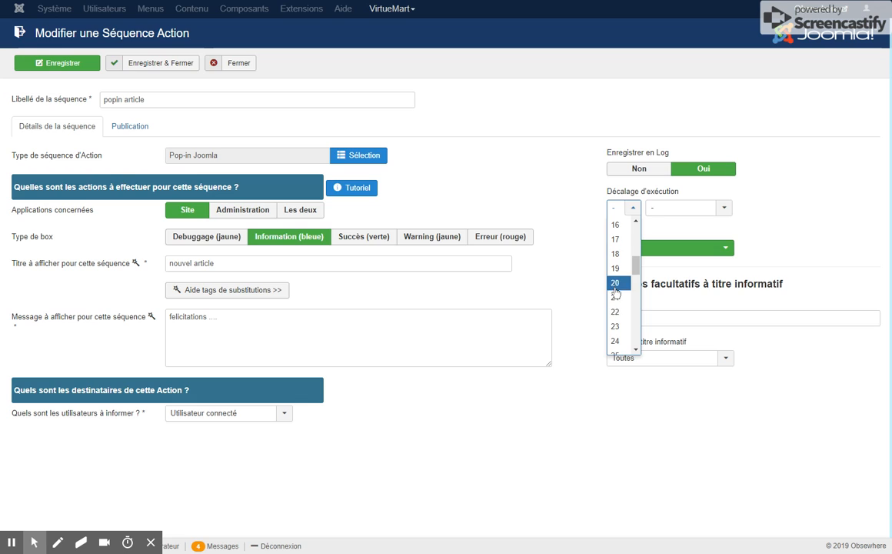
{"action": "left_click", "coordinate": [619, 280]}
{"action": "left_click", "coordinate": [663, 212]}
{"action": "left_click", "coordinate": [659, 281]}
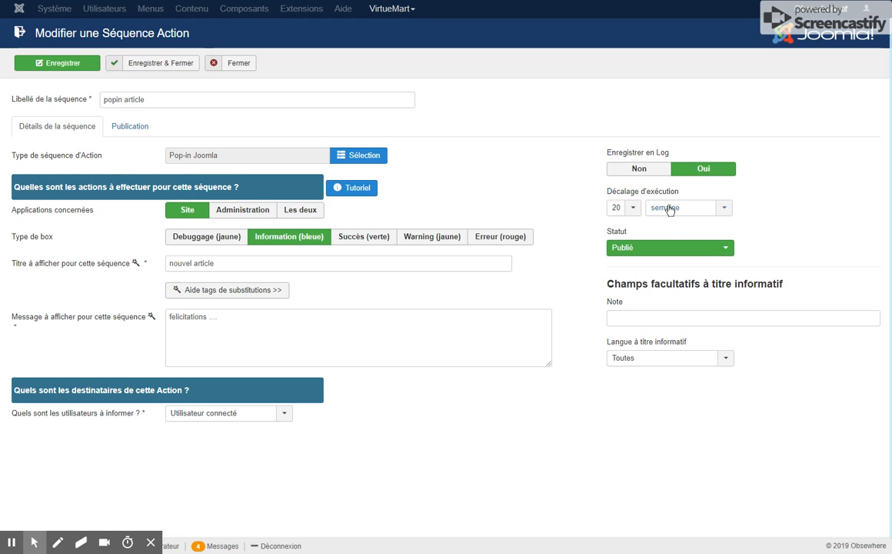
Review the available statuses and set the sequence's status to Non publié.
{"action": "left_click", "coordinate": [720, 250]}
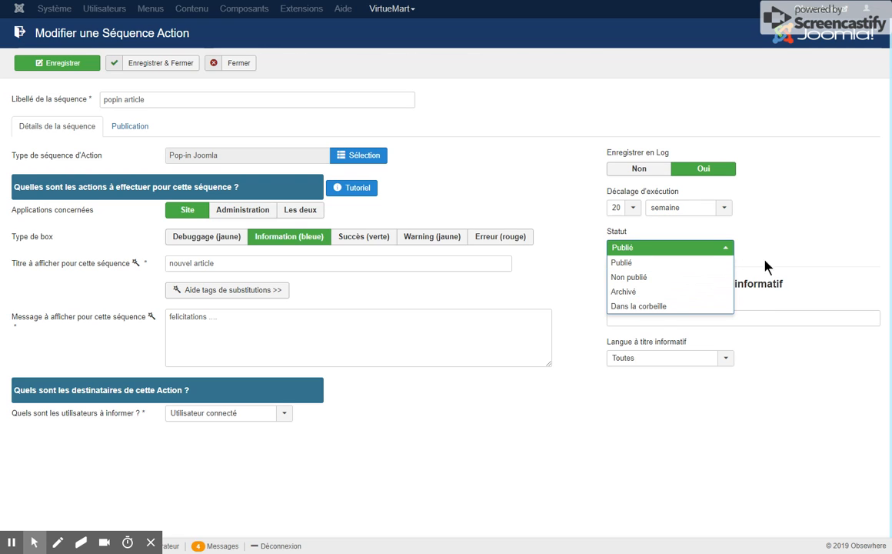
{"action": "left_click", "coordinate": [797, 233]}
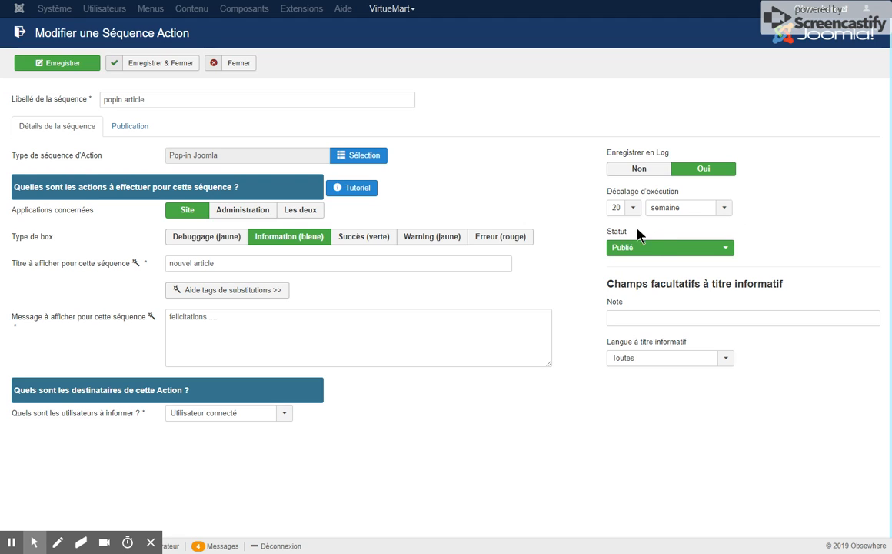
{"action": "left_click", "coordinate": [668, 248]}
{"action": "left_click", "coordinate": [649, 277]}
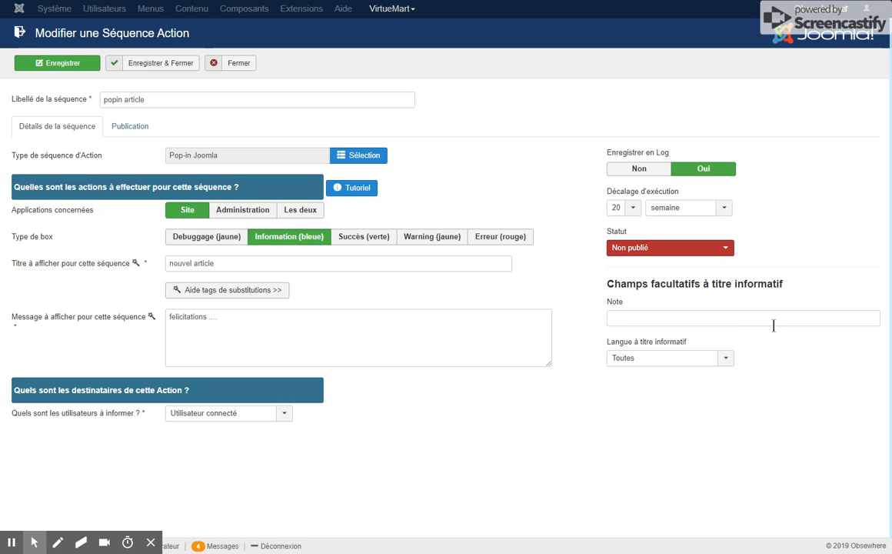
Examine the optional Note field and the languages offered for the informative language setting.
{"action": "left_click", "coordinate": [661, 315]}
{"action": "left_click", "coordinate": [672, 295]}
{"action": "left_click", "coordinate": [725, 359]}
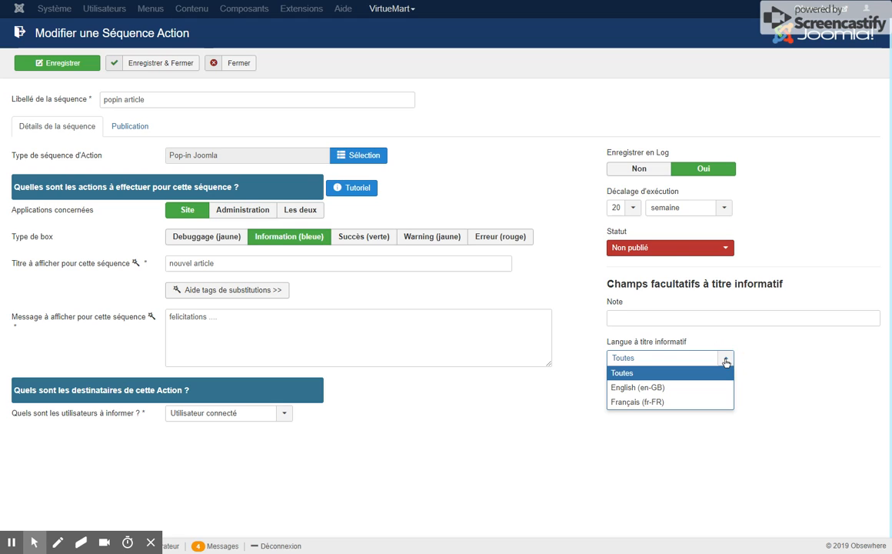
{"action": "left_click", "coordinate": [766, 360]}
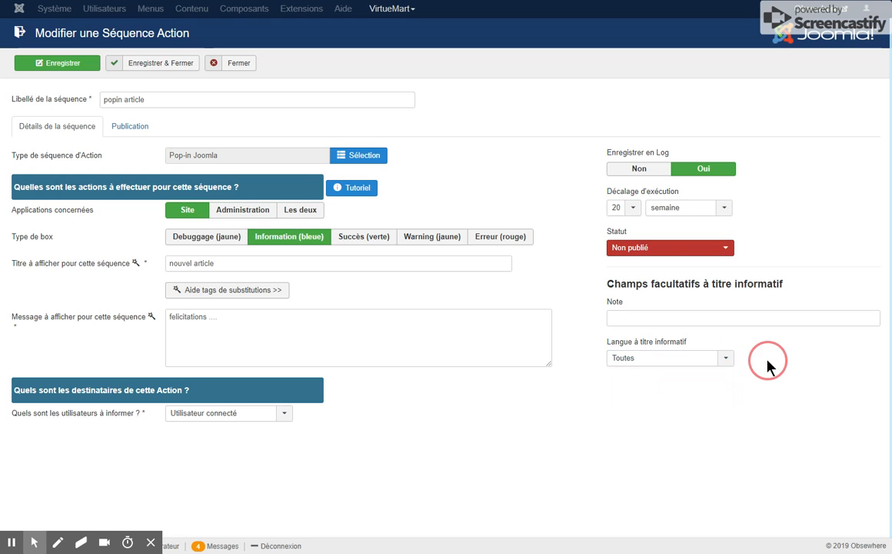